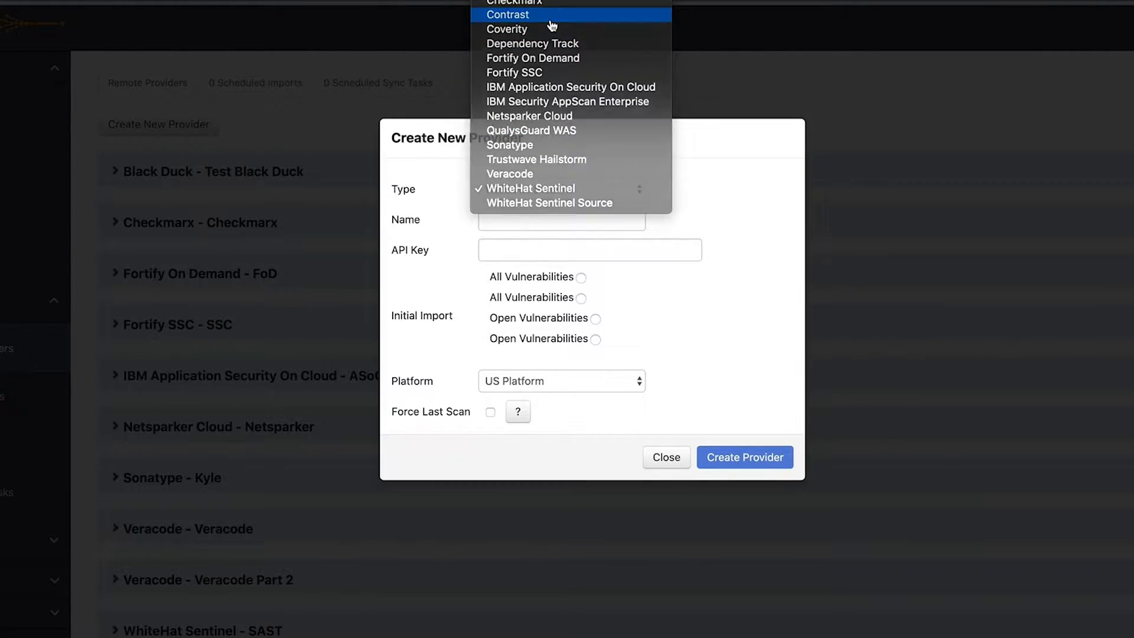
# Set the new provider's type to Contrast and name it Contrast Dev
pyautogui.click(550, 19)
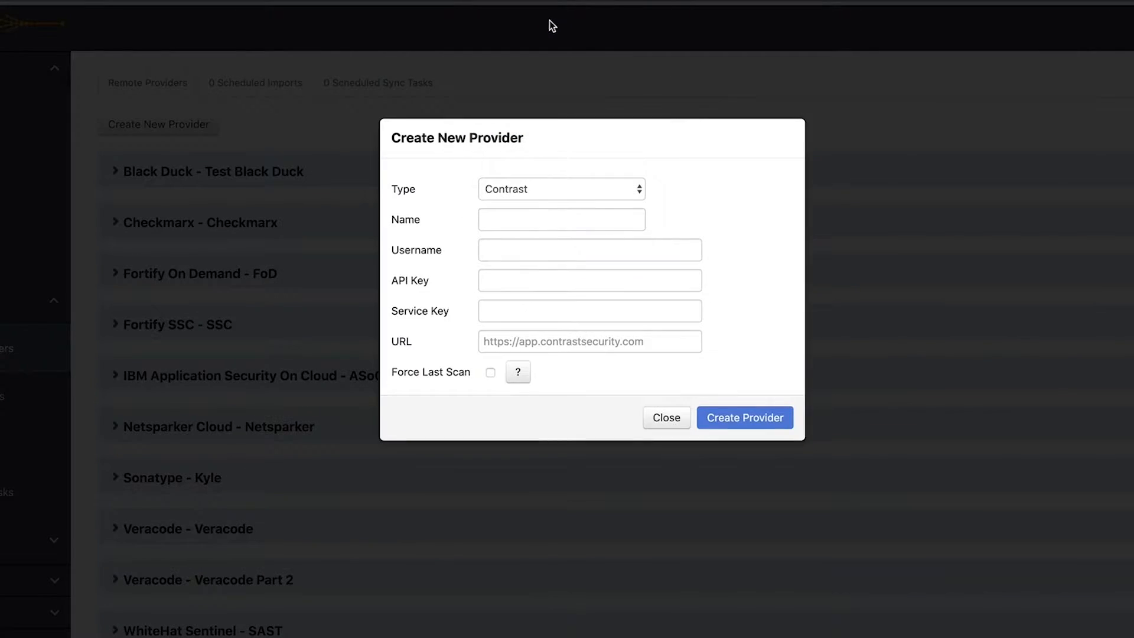
pyautogui.click(520, 226)
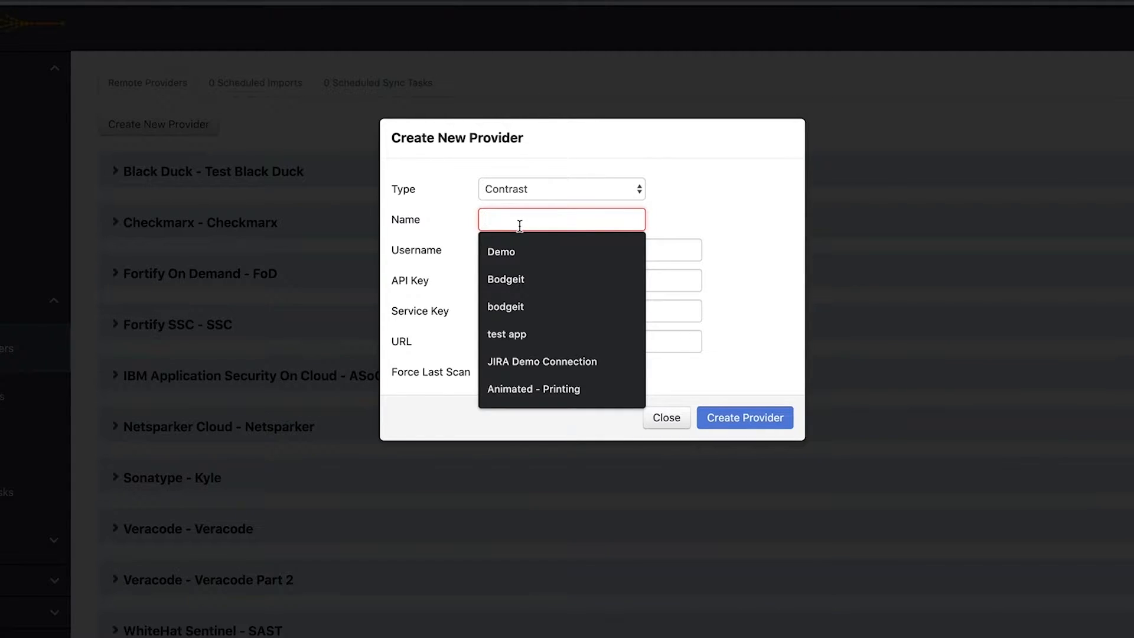
pyautogui.write('C')
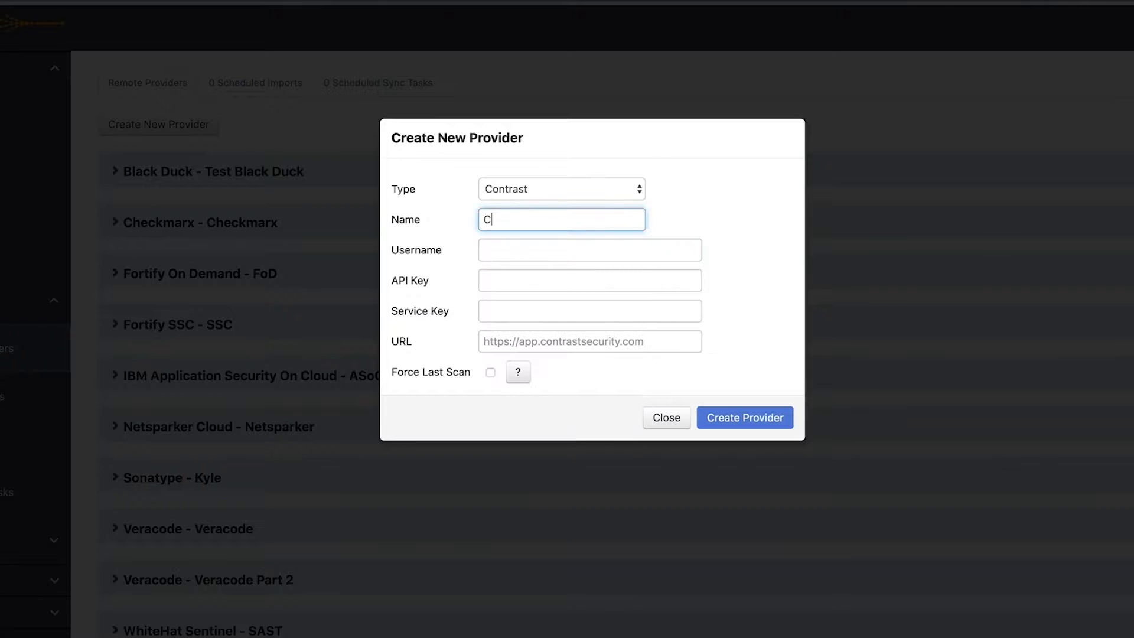
pyautogui.write('ontrast Dev')
pyautogui.click(572, 249)
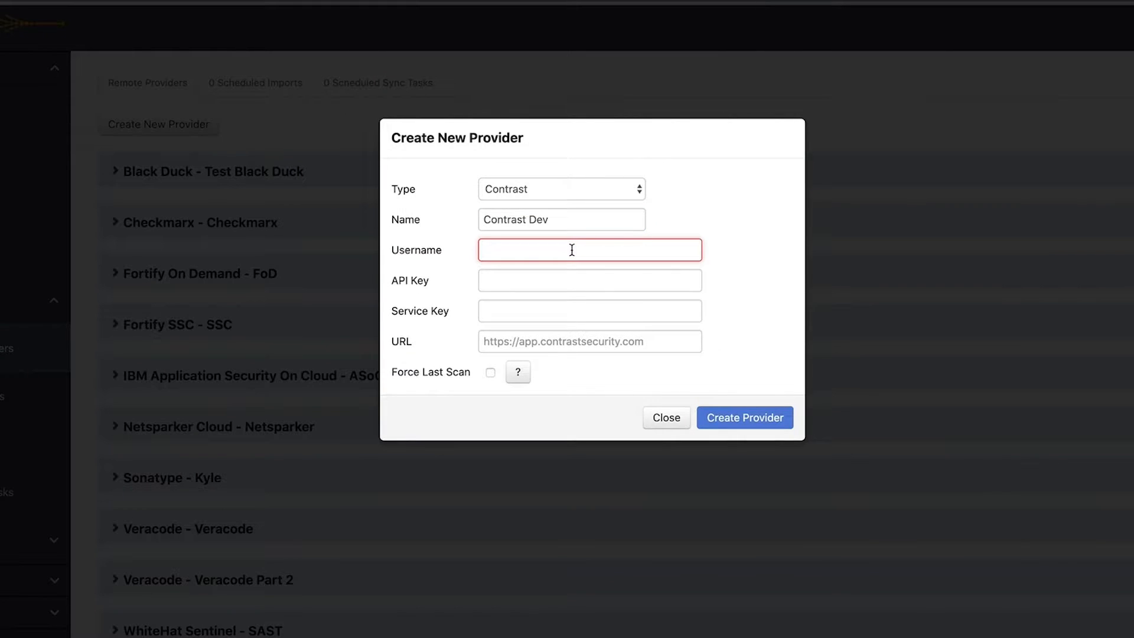
pyautogui.hotkey('ctrl', 'v')
pyautogui.click(590, 281)
pyautogui.hotkey('ctrl', 'v')
pyautogui.click(520, 312)
pyautogui.hotkey('ctrl', 'v')
pyautogui.click(619, 346)
pyautogui.write('https://eval.contrastsecurity.com')
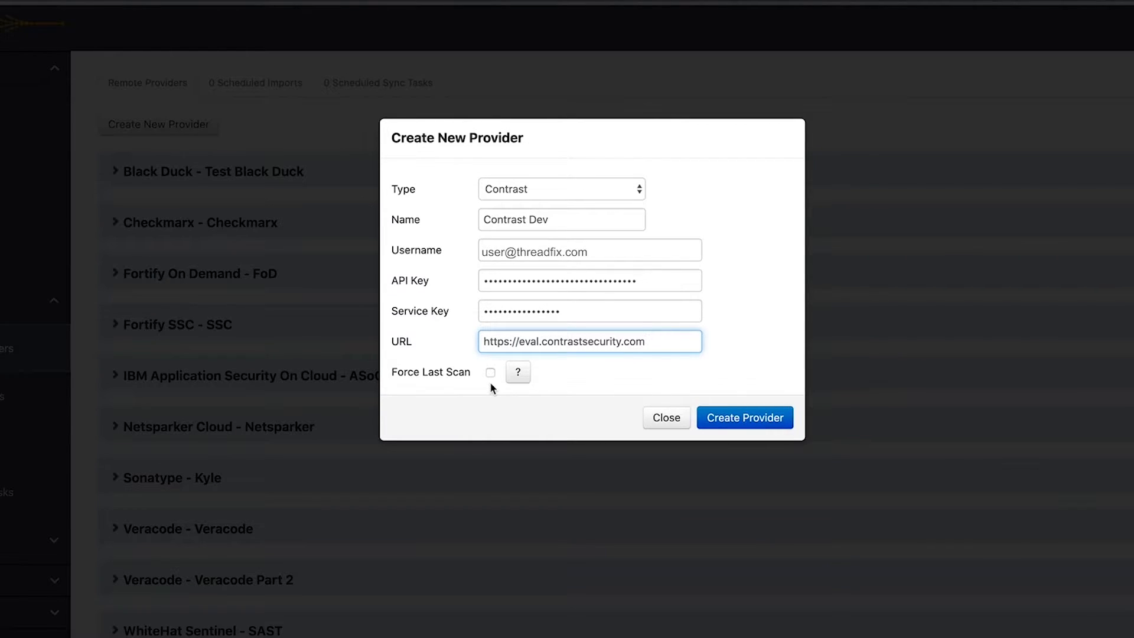
pyautogui.click(747, 420)
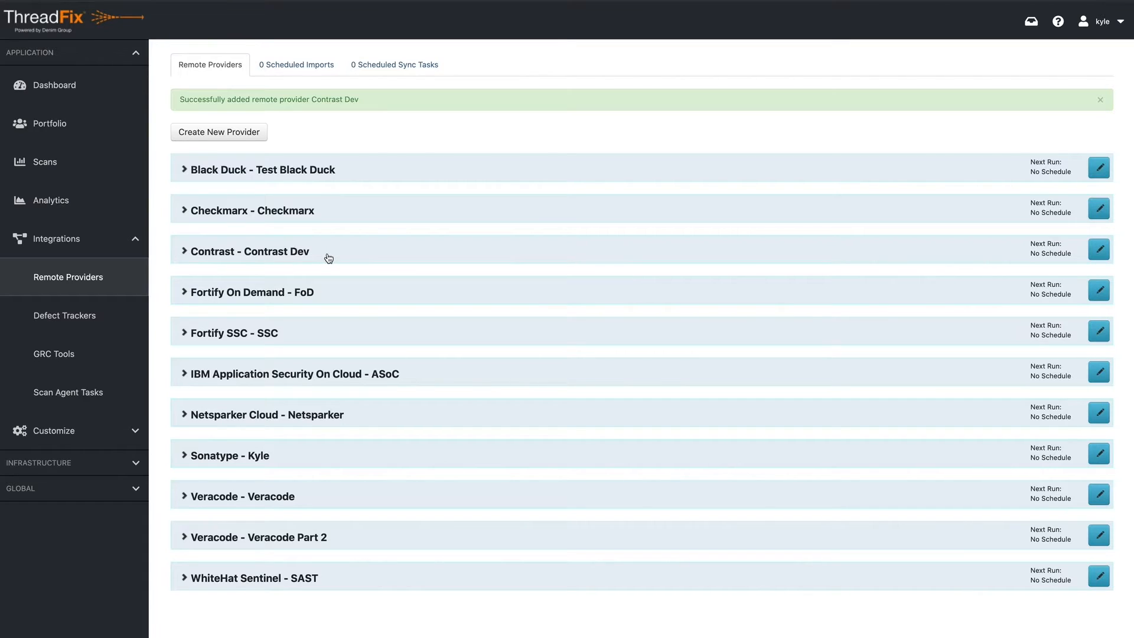
# Map Contrast Dev's bodgeit application to the bodgeit application of the Demo team, and expand the provider's application list again
pyautogui.click(183, 255)
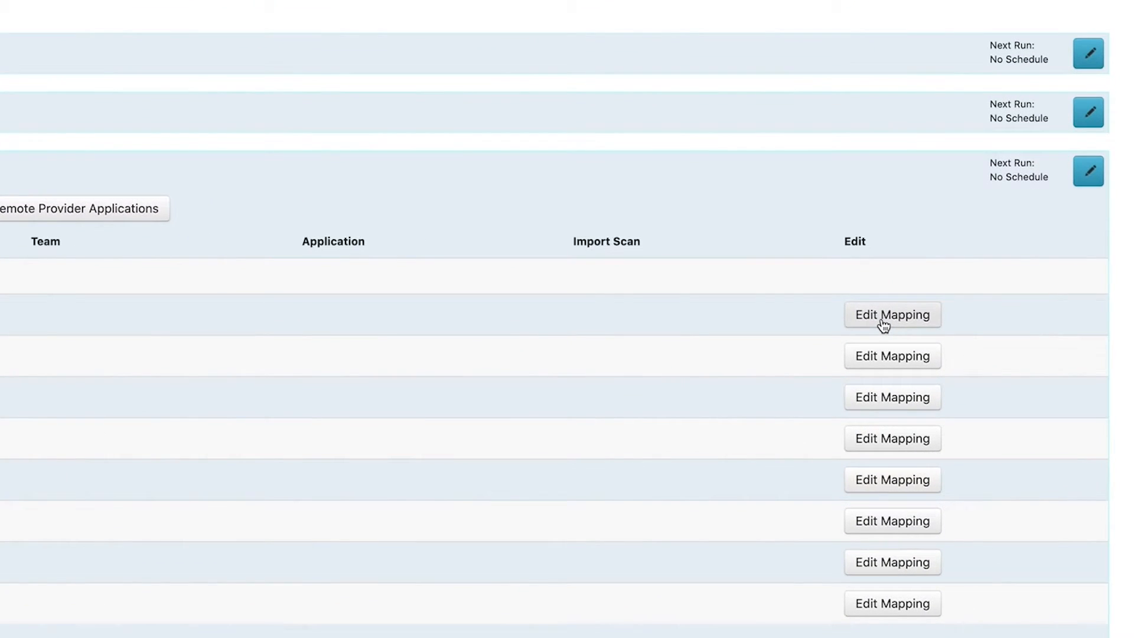
pyautogui.click(955, 350)
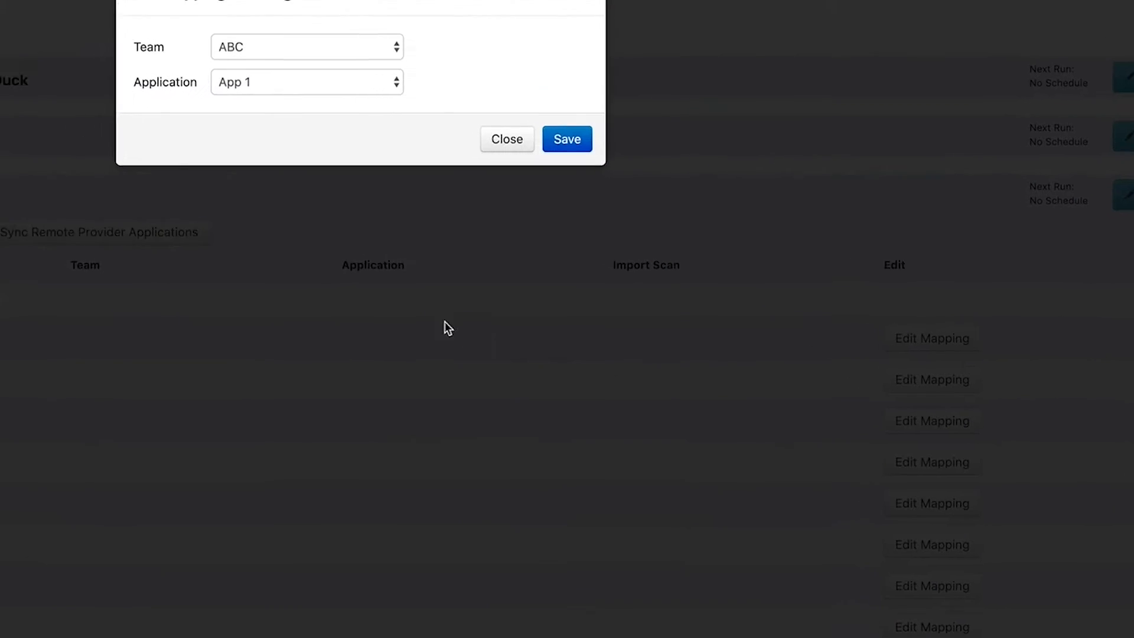
pyautogui.click(523, 170)
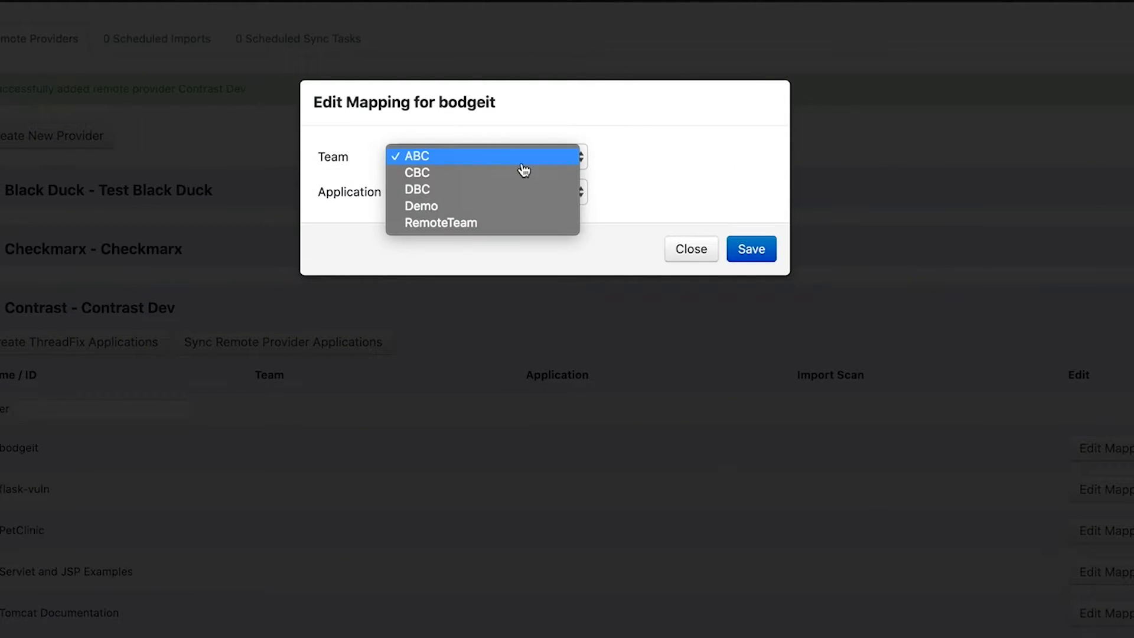
pyautogui.click(519, 208)
pyautogui.click(473, 204)
pyautogui.click(474, 208)
pyautogui.click(757, 250)
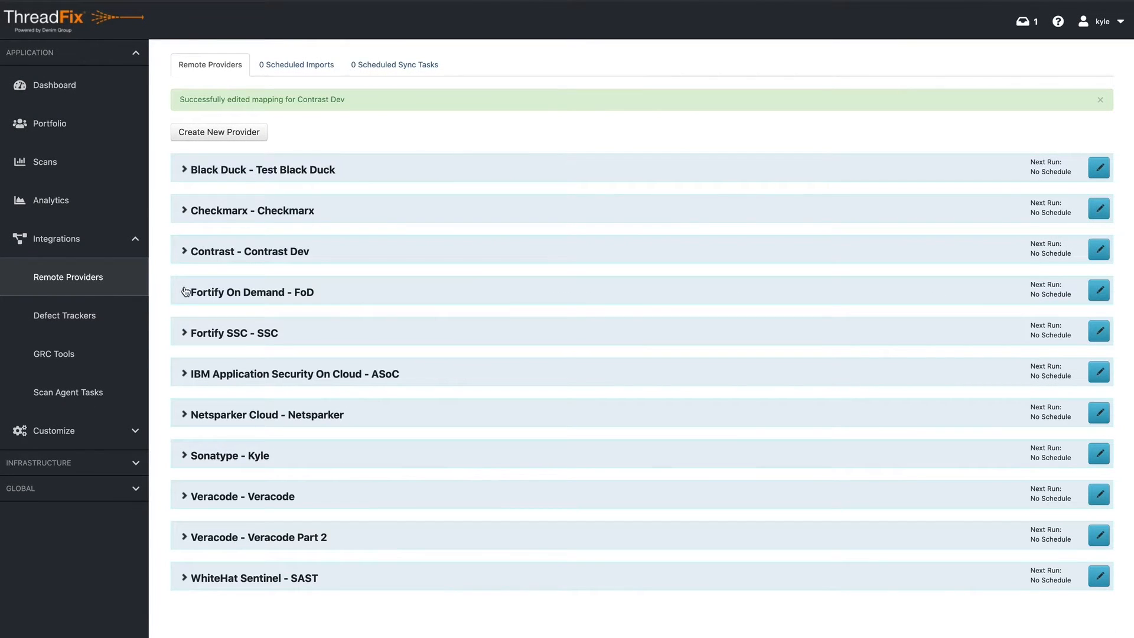
pyautogui.click(183, 255)
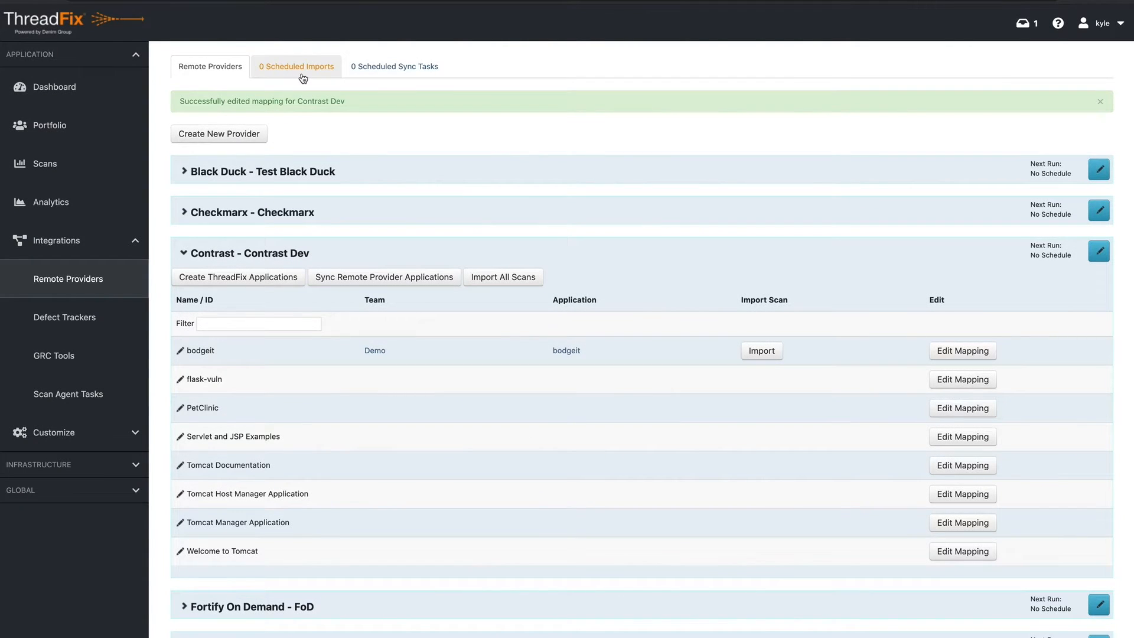
# Start a new scheduled import for the remote providers
pyautogui.click(302, 75)
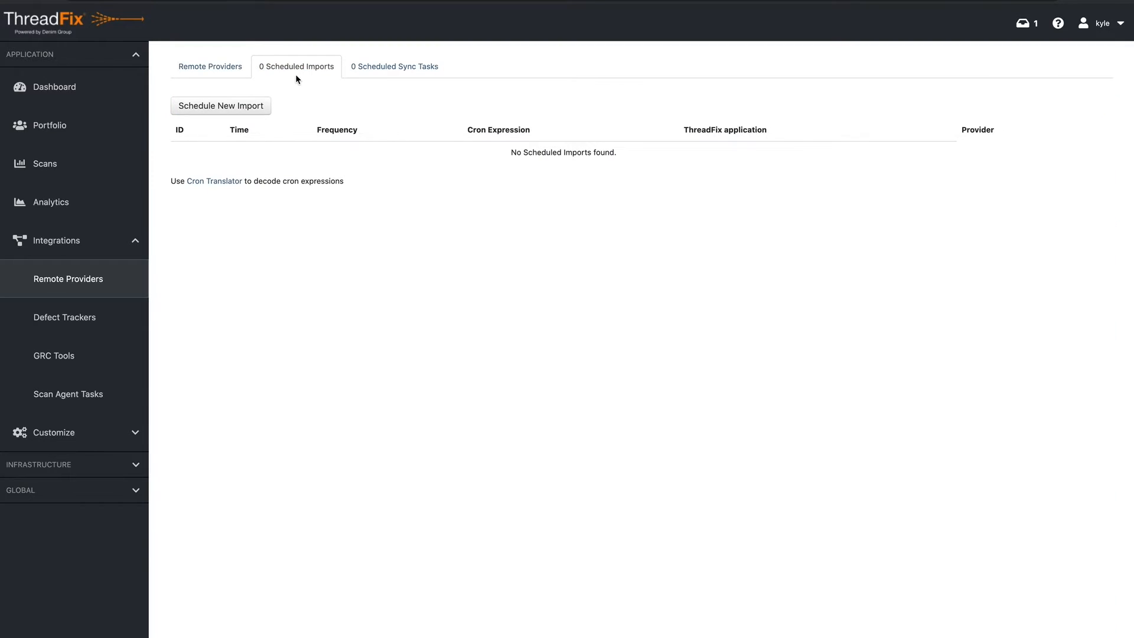
pyautogui.click(237, 106)
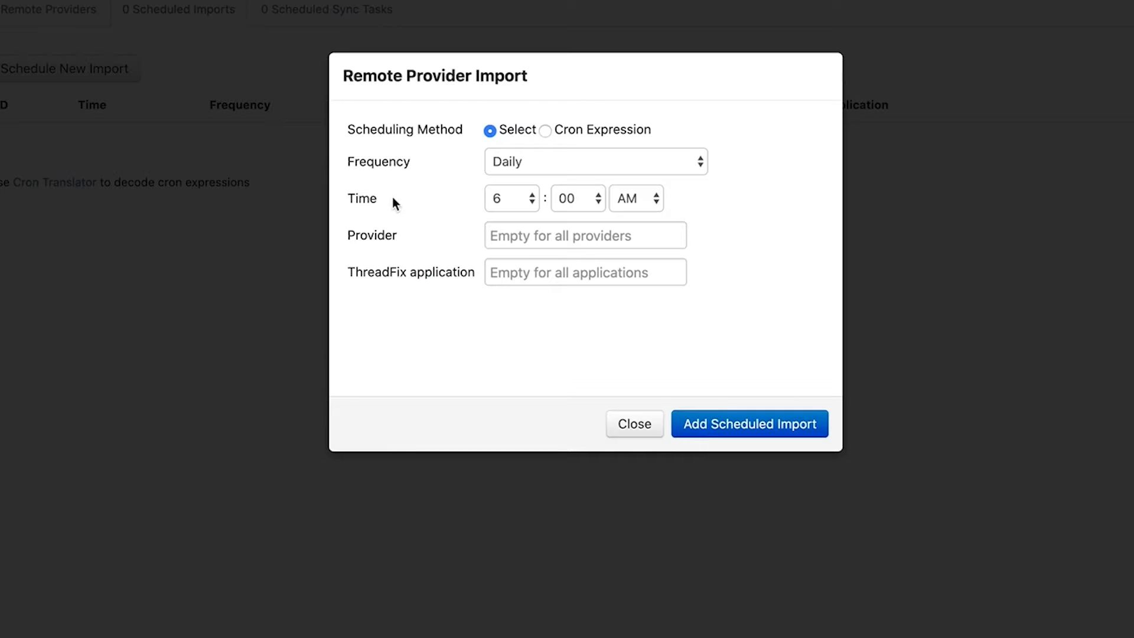
pyautogui.click(542, 168)
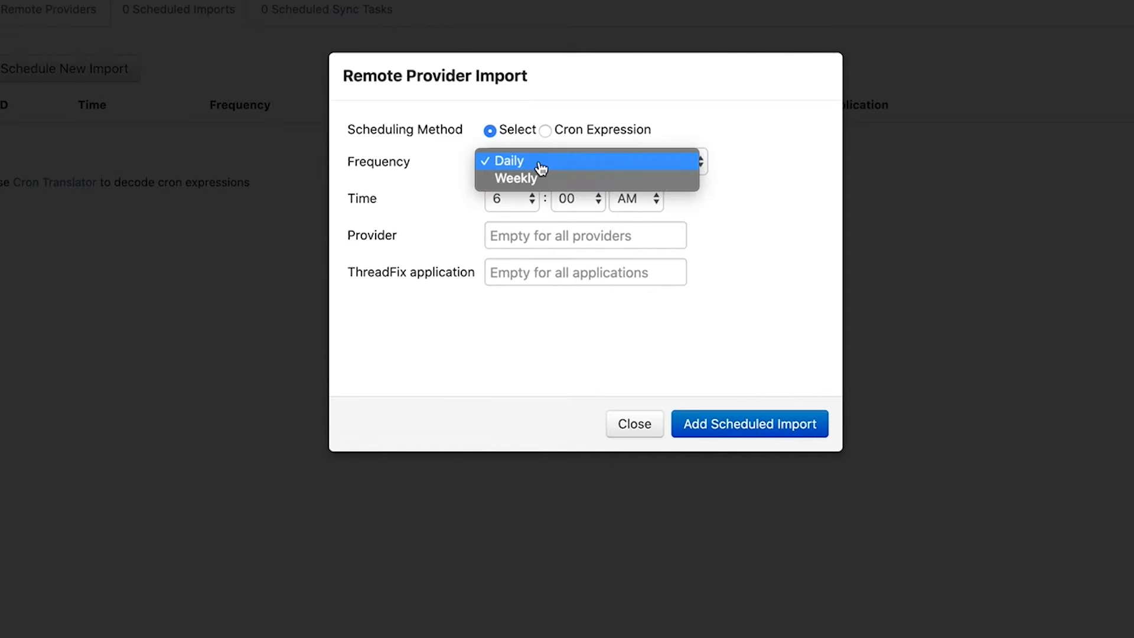
pyautogui.click(418, 177)
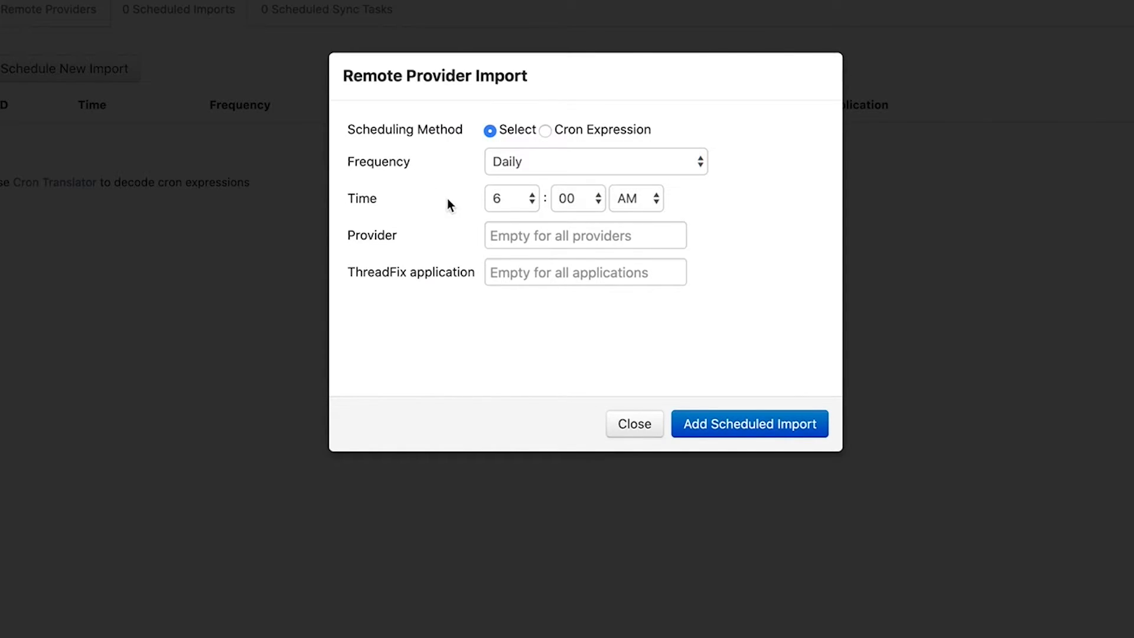
pyautogui.click(546, 132)
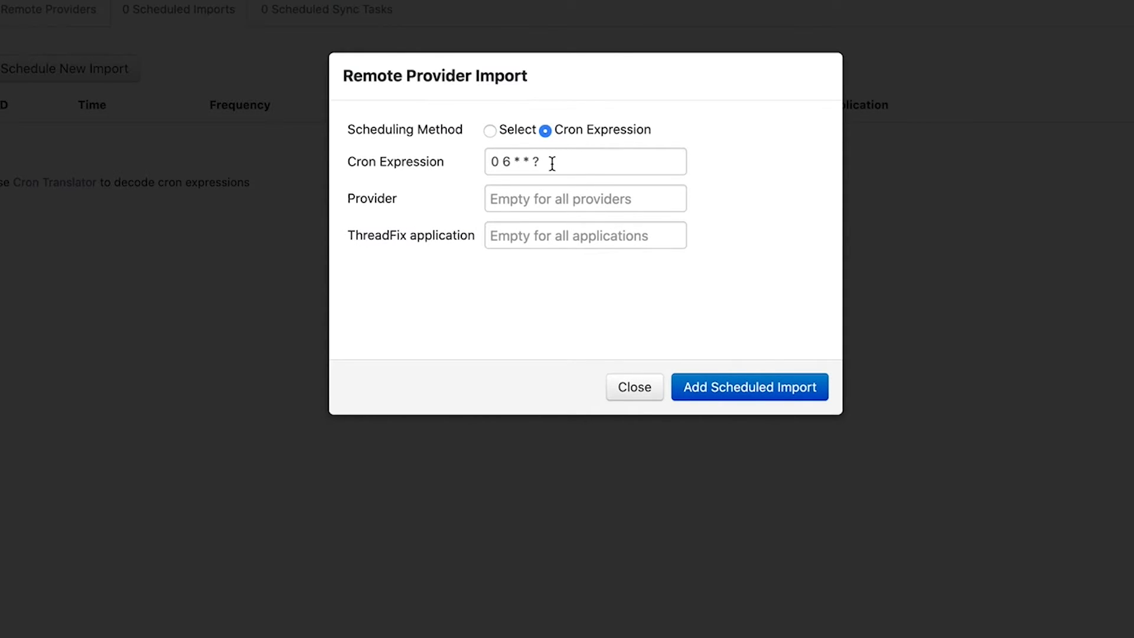
pyautogui.click(489, 130)
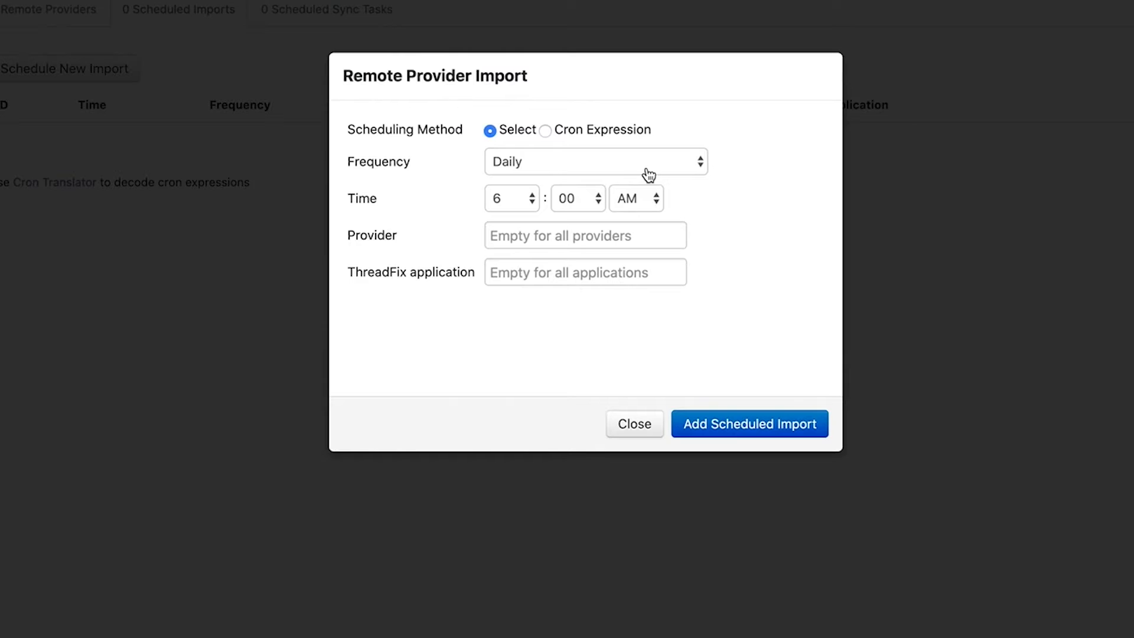
# Add a daily 2:00 AM import for the Contrast Dev provider covering all applications, and return to the remote providers list
pyautogui.click(533, 202)
pyautogui.click(514, 138)
pyautogui.click(608, 237)
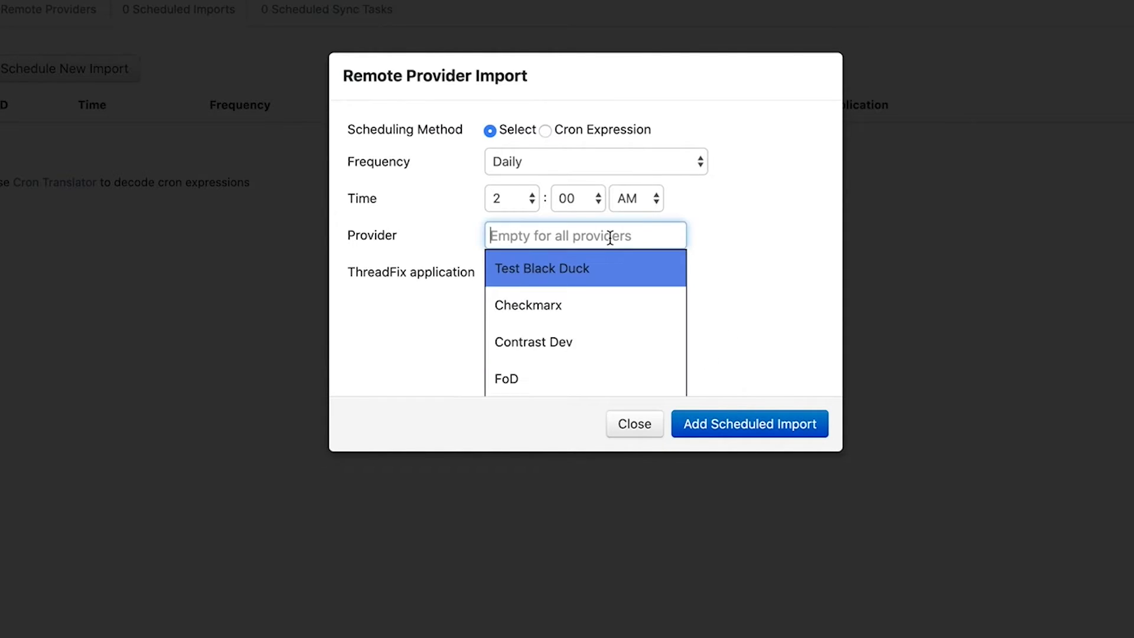
pyautogui.scroll(-5, 615, 287)
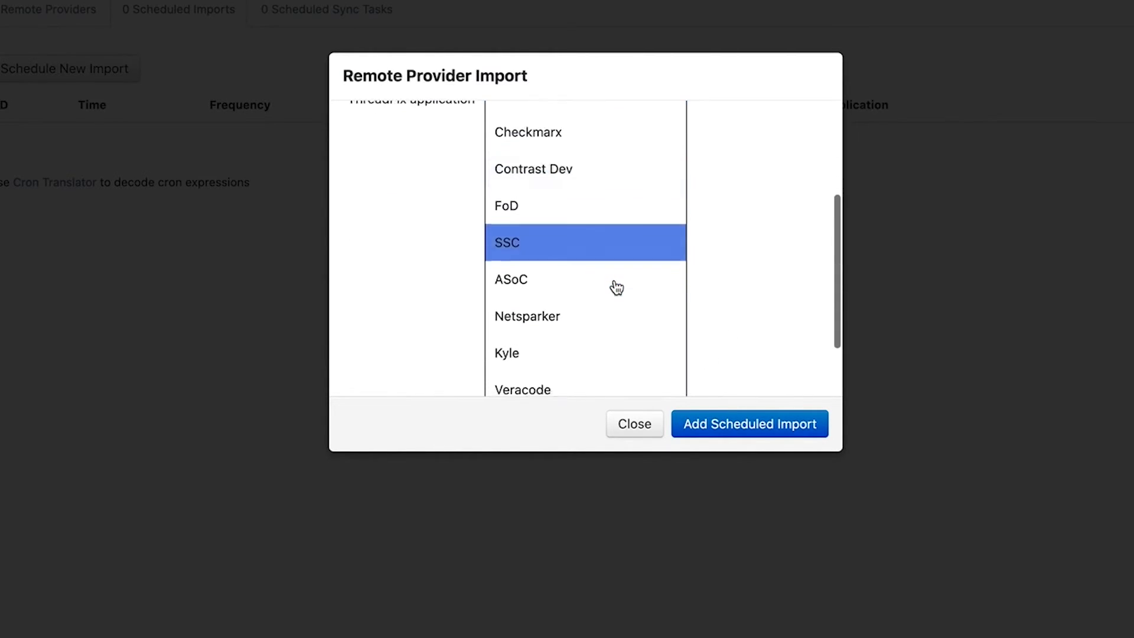
pyautogui.scroll(5, 618, 287)
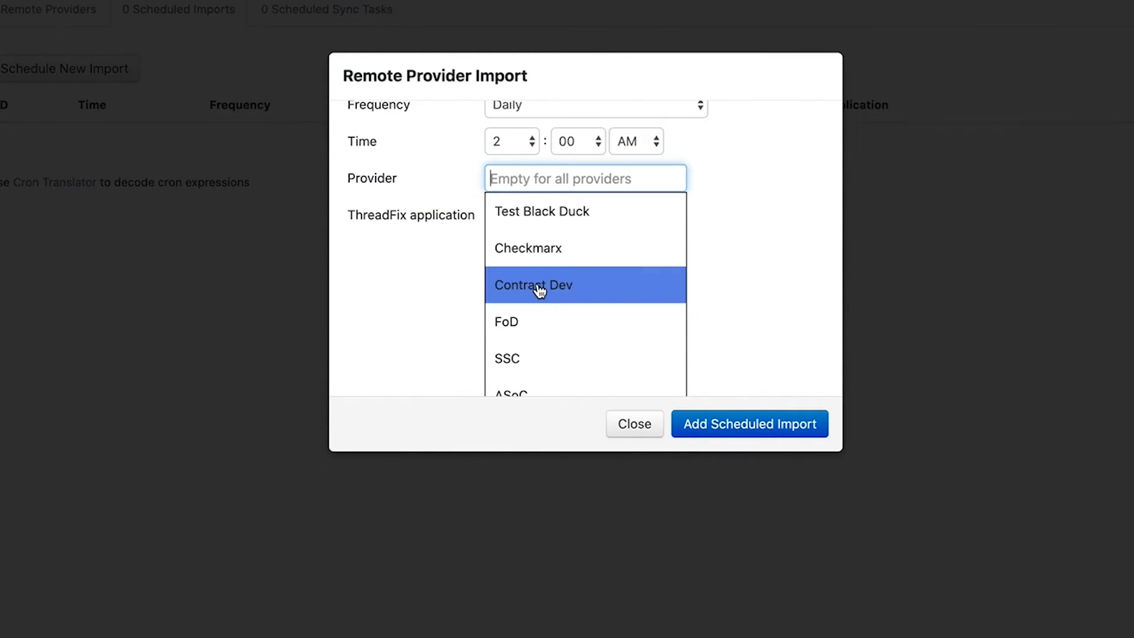
pyautogui.click(537, 286)
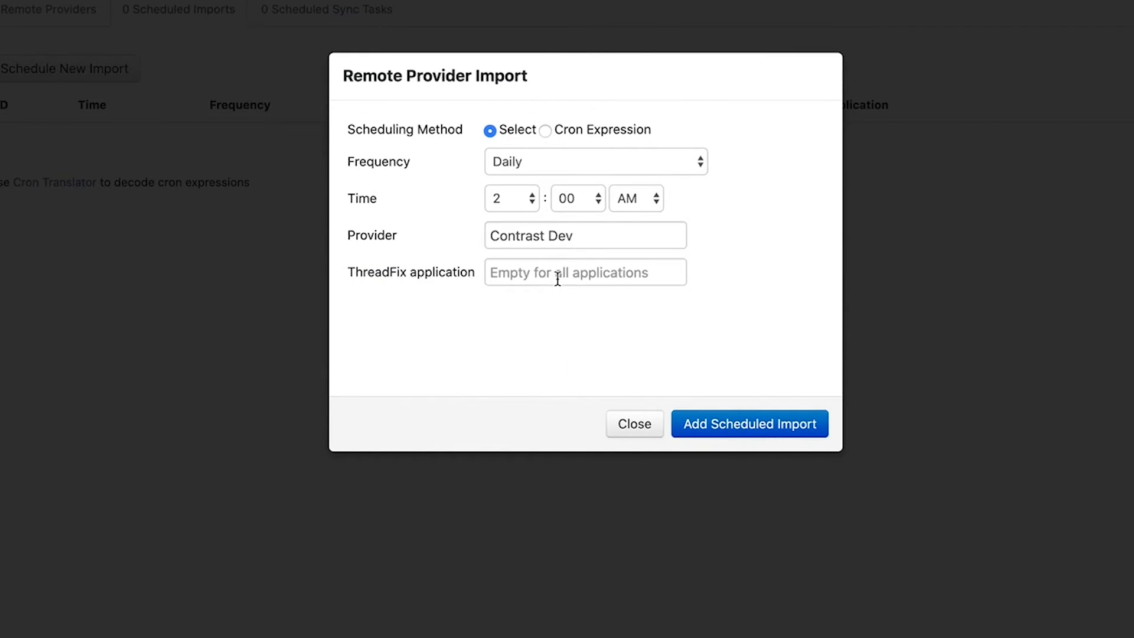
pyautogui.click(558, 277)
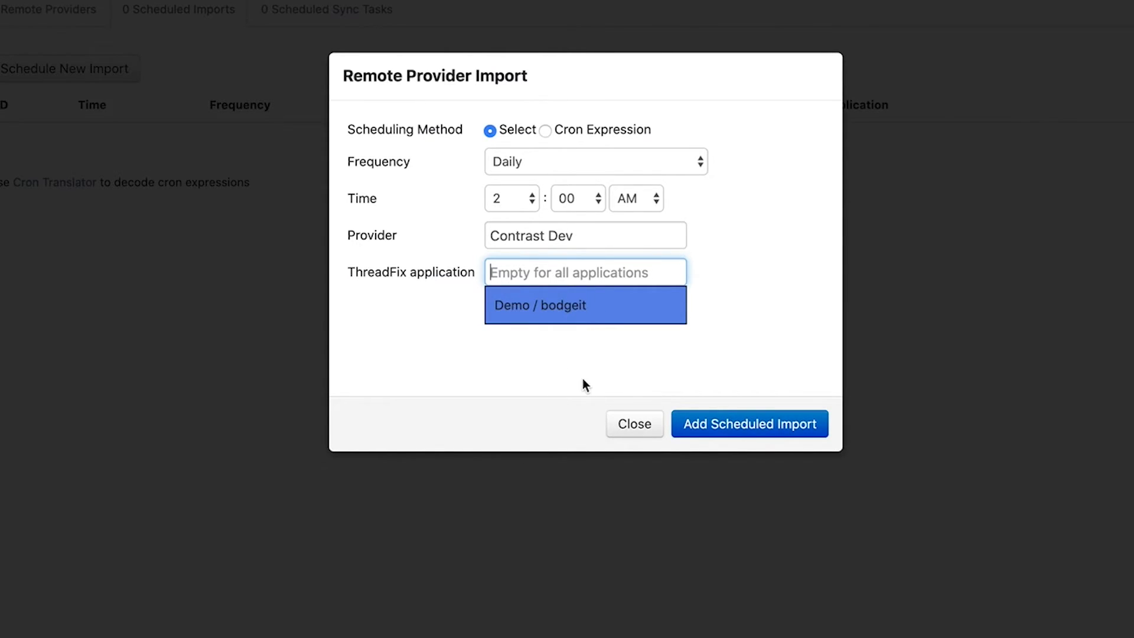
pyautogui.click(541, 356)
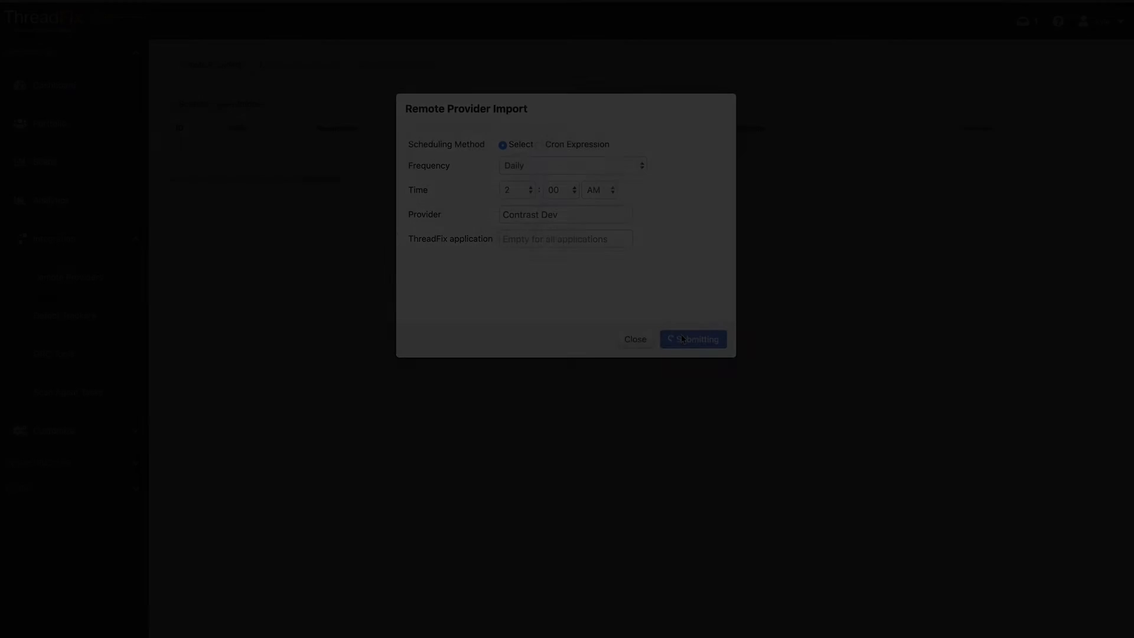
pyautogui.click(759, 421)
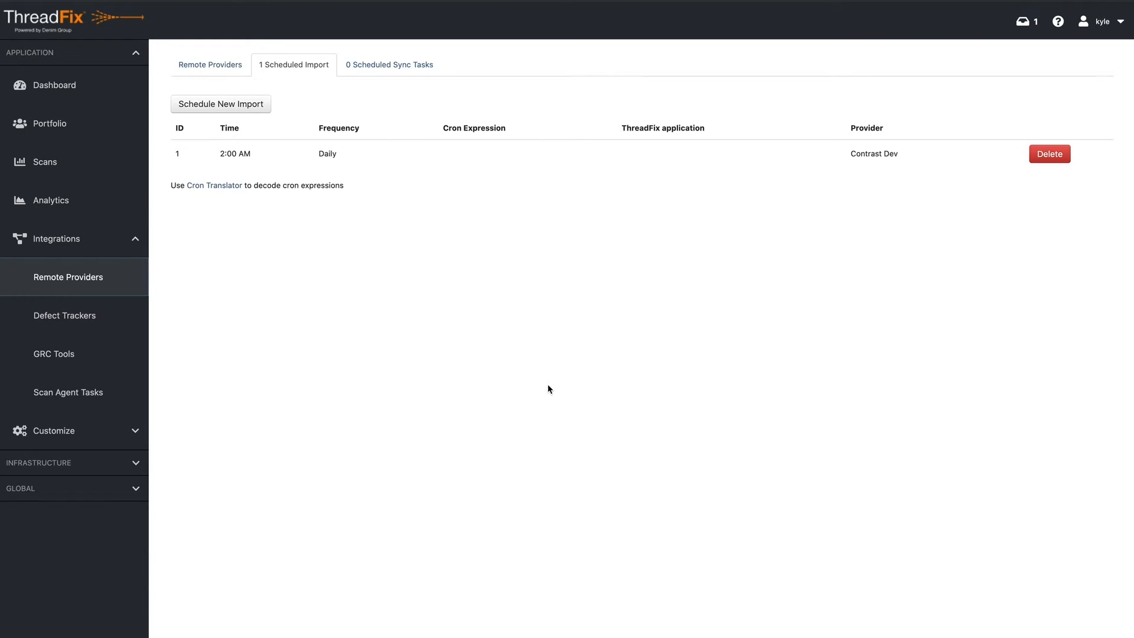
pyautogui.click(218, 66)
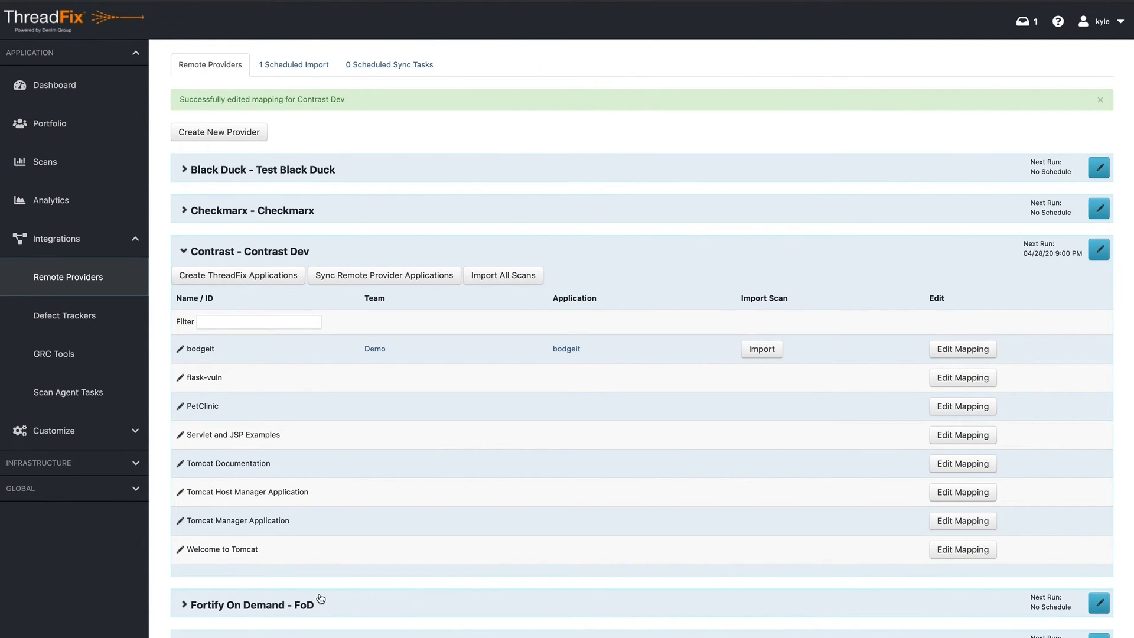